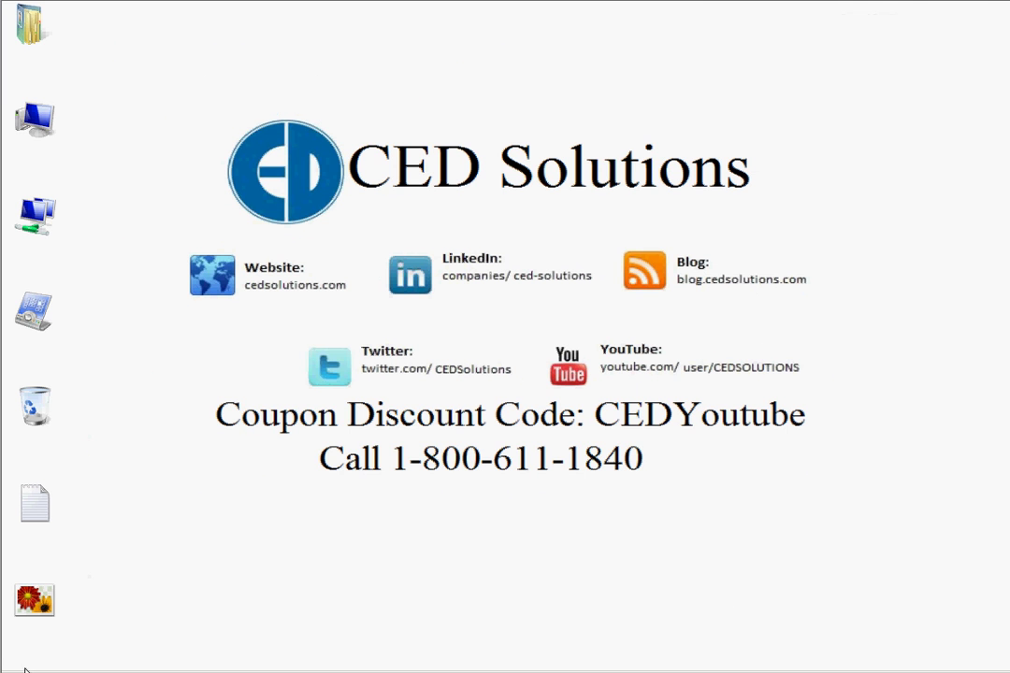
# Step: Open a Command Prompt, start netsh and list its available commands with ?
pyautogui.press('super')
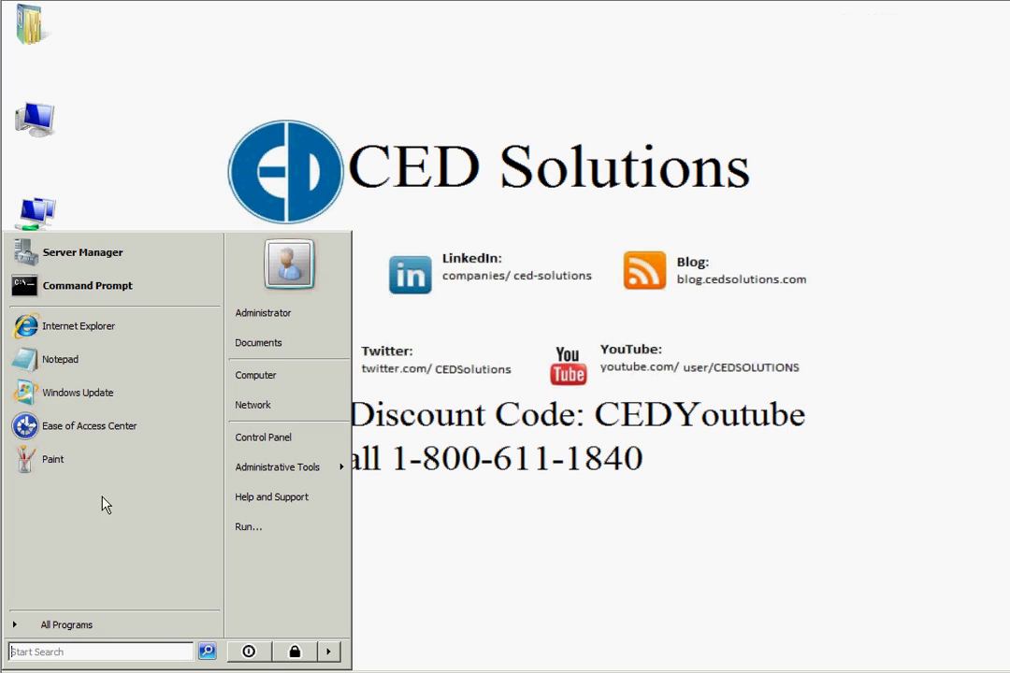
pyautogui.click(98, 297)
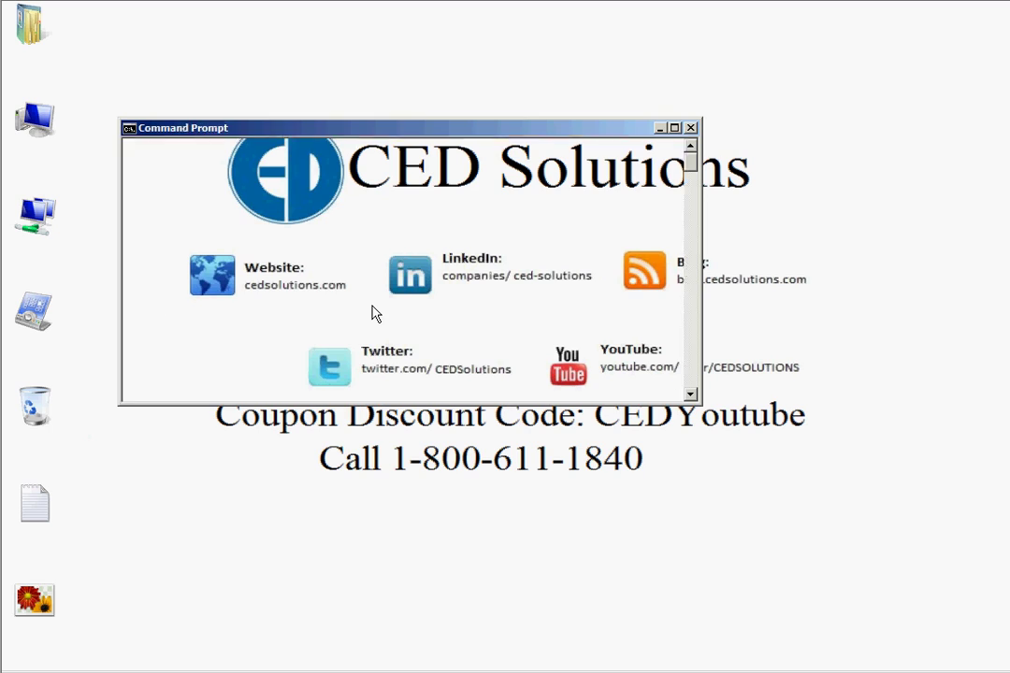
pyautogui.write('netsh')
pyautogui.press('Return')
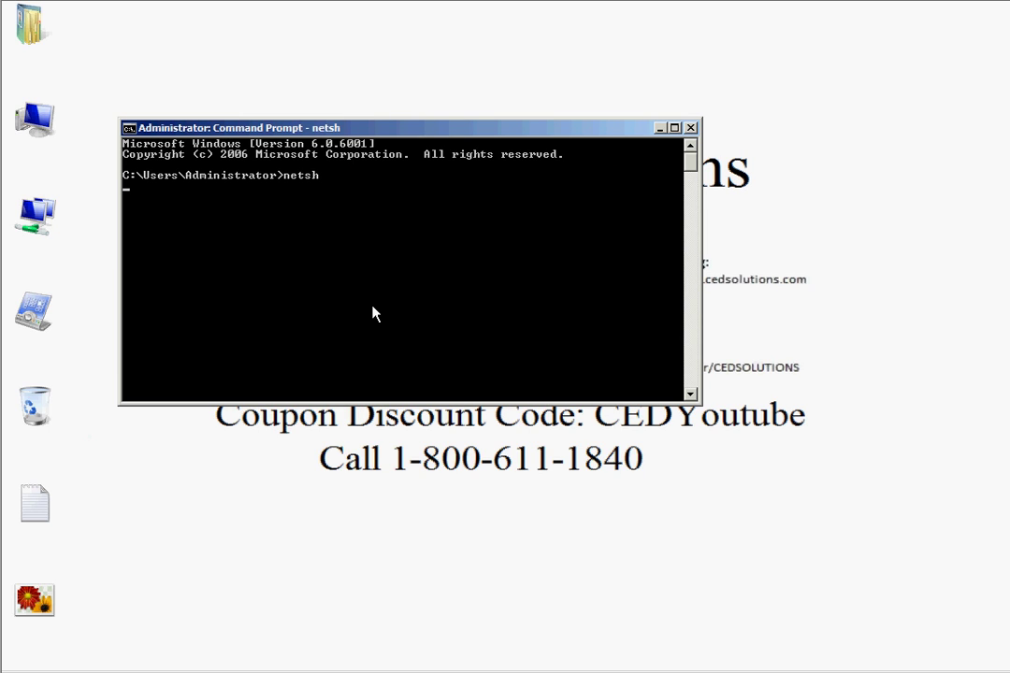
pyautogui.write('?')
pyautogui.press('Return')
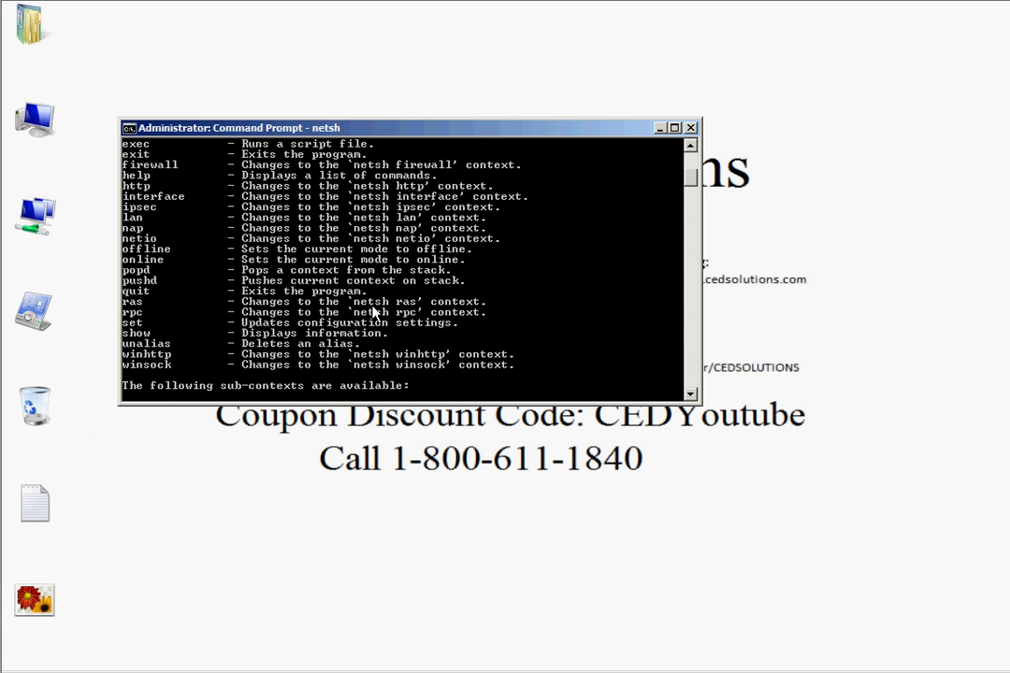
# Step: Move the console window up, extend its height, and review the netsh command list from the beginning
pyautogui.moveTo(465, 131); pyautogui.dragTo(466, 39)
pyautogui.moveTo(704, 311); pyautogui.dragTo(703, 657)
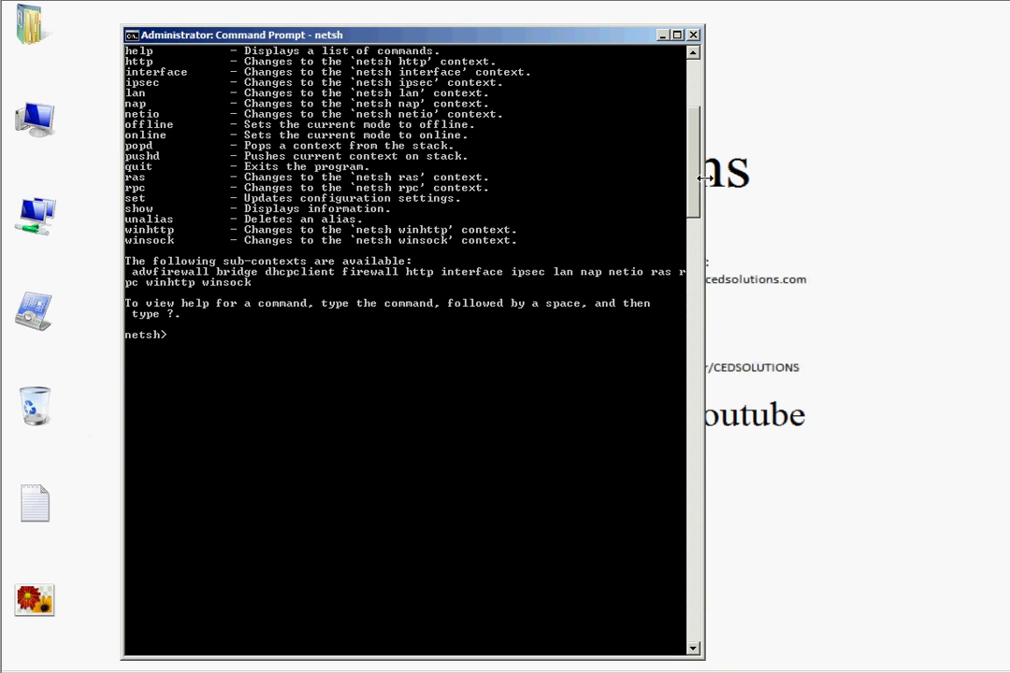
pyautogui.scroll(8, 697, 160)
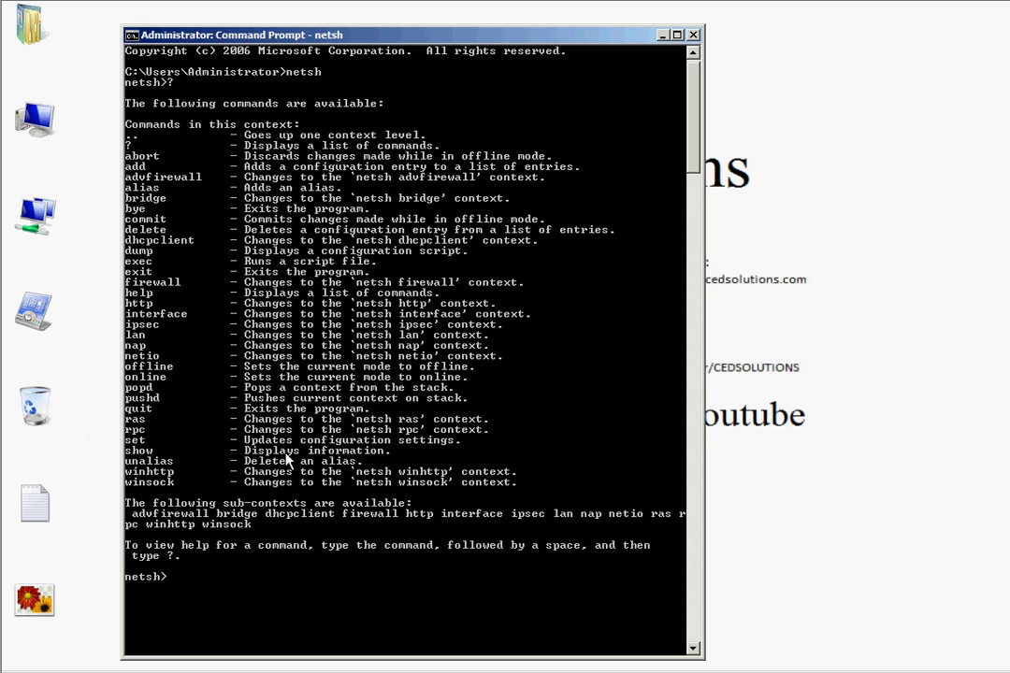
# Step: List the netsh set commands and display the usage help for set machine
pyautogui.write('set')
pyautogui.press('Return')
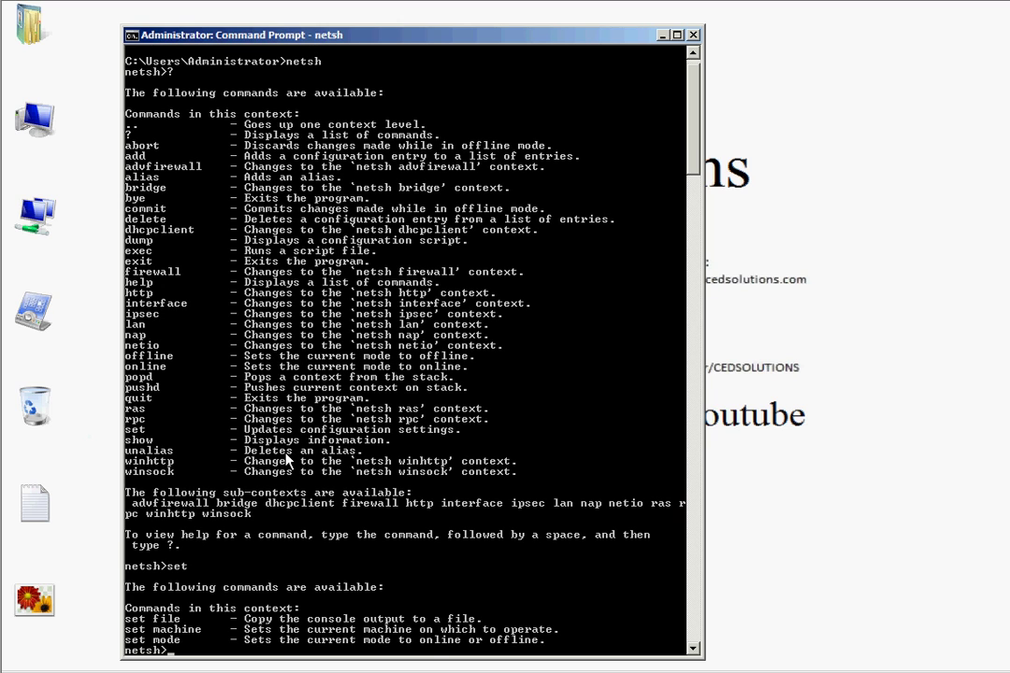
pyautogui.write('set machine')
pyautogui.press('Return')
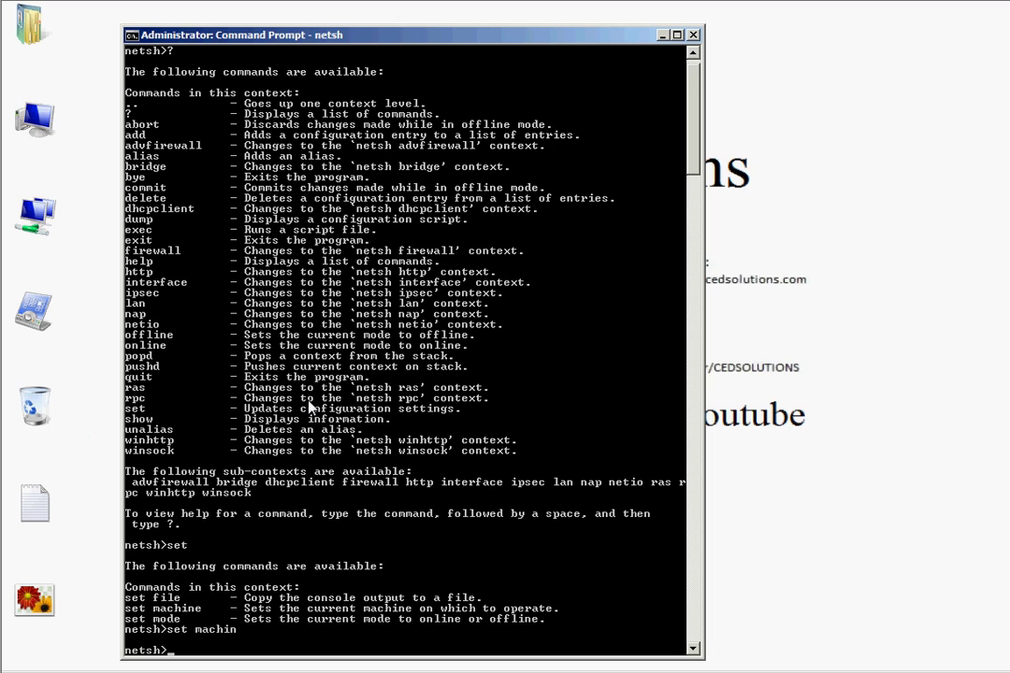
pyautogui.write('set machine ?')
pyautogui.press('Return')
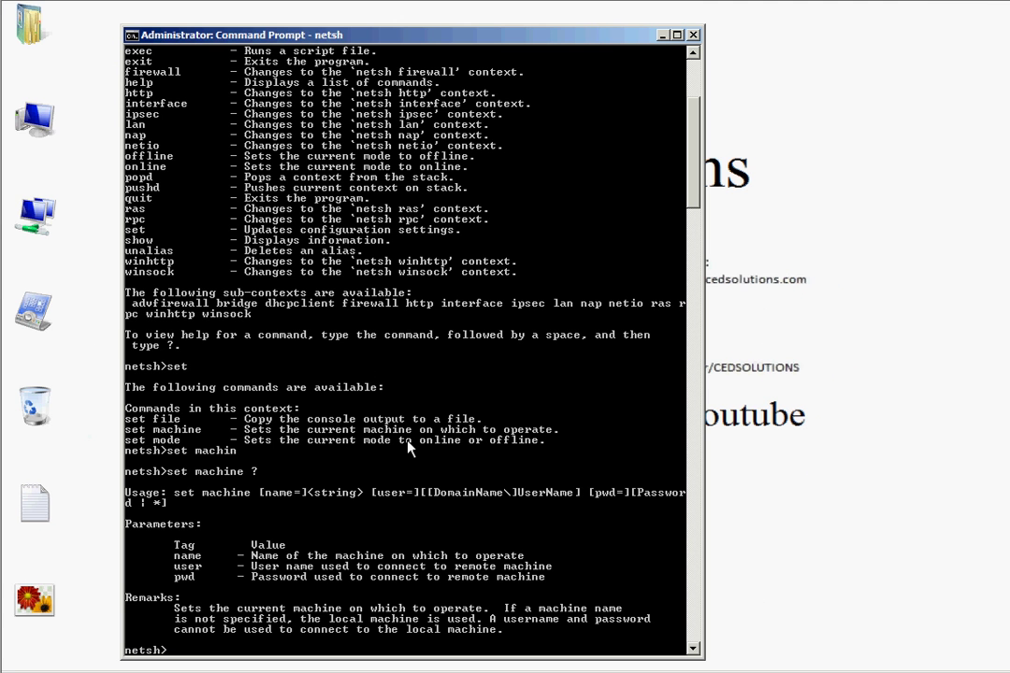
# Step: Exit netsh and display the syntax of the netdom command
pyautogui.write('exit')
pyautogui.press('Return')
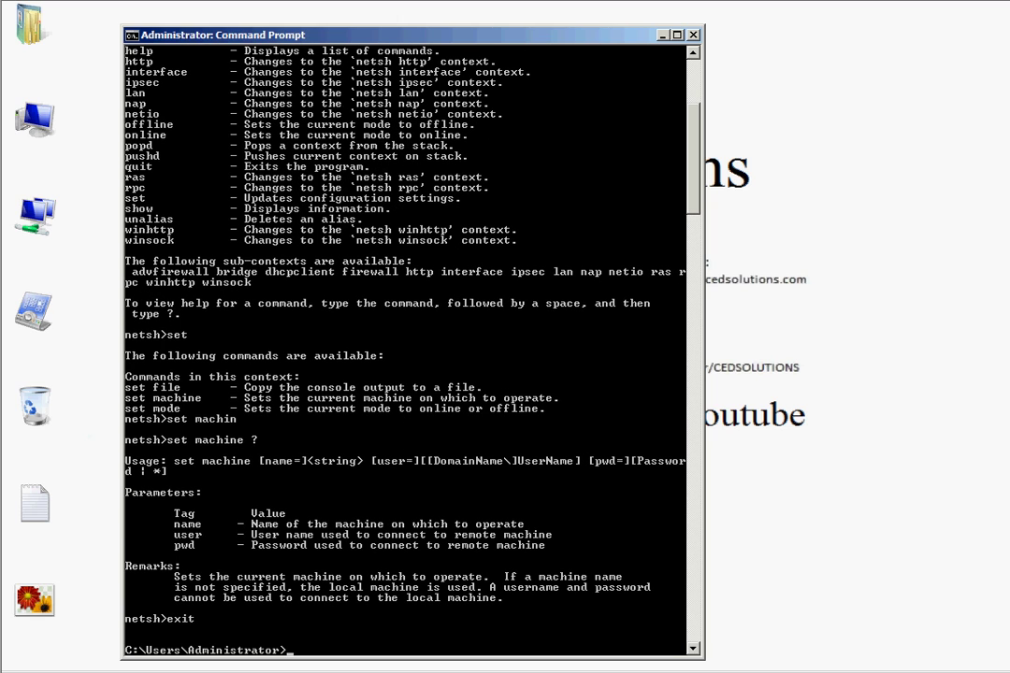
pyautogui.write('netdom')
pyautogui.press('Return')
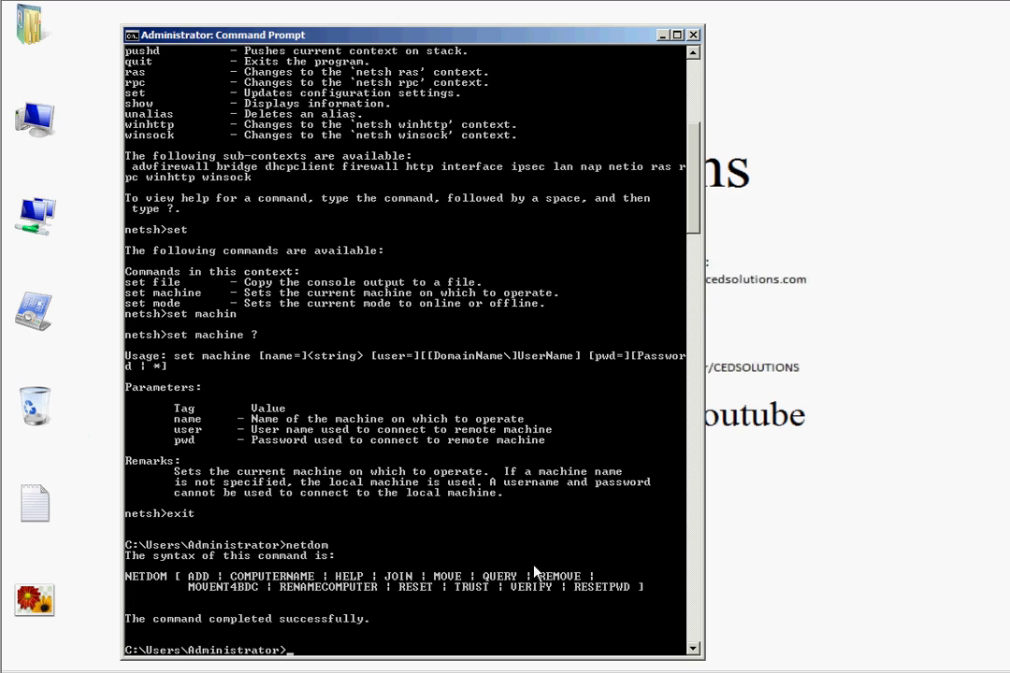
# Step: Run net trust, and display the syntax help for netdom reset
pyautogui.write('net tru')
pyautogui.write('st')
pyautogui.press('Return')
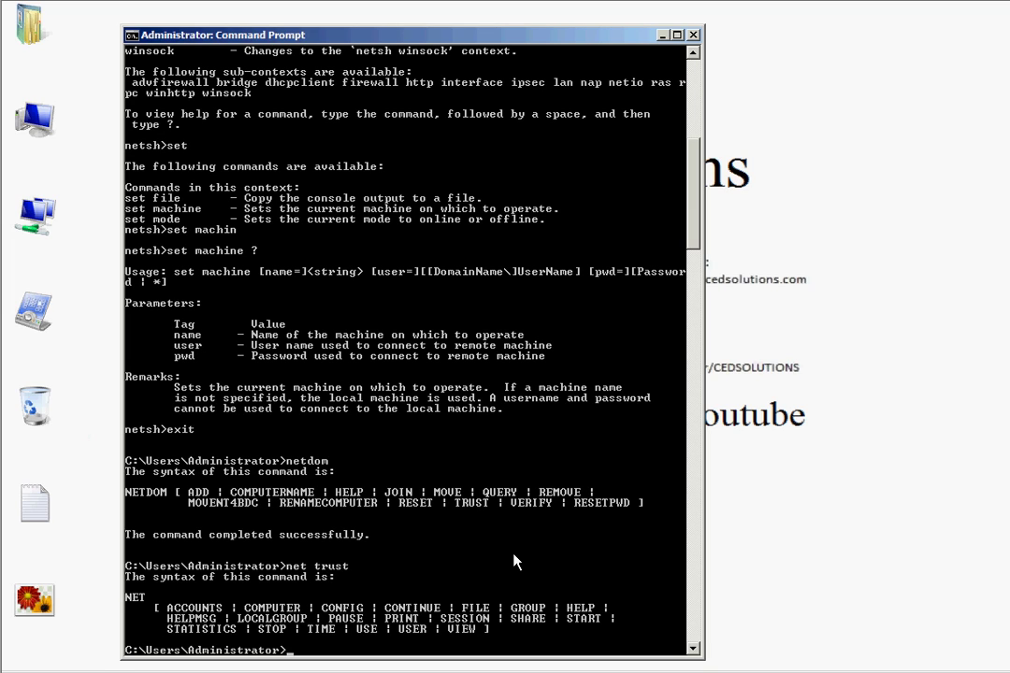
pyautogui.write('netdom reset')
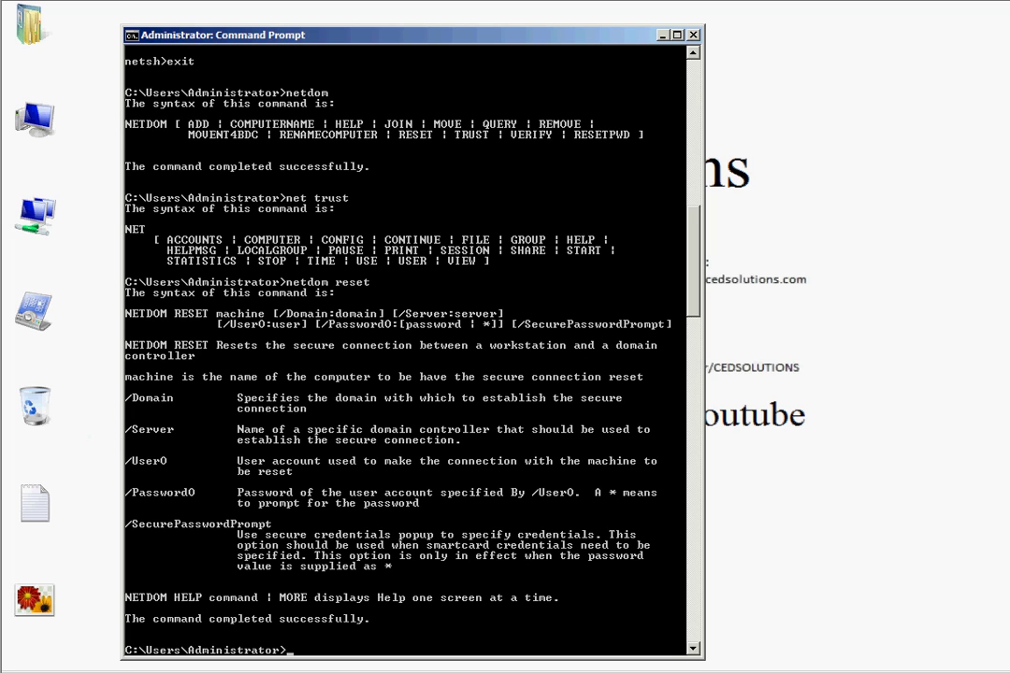
# Step: Clear the console, display the netdom trust help and examine its options around /Verify and /RESEt
pyautogui.write('cls')
pyautogui.press('Return')
pyautogui.write('cls')
pyautogui.press('Return')
pyautogui.write('net')
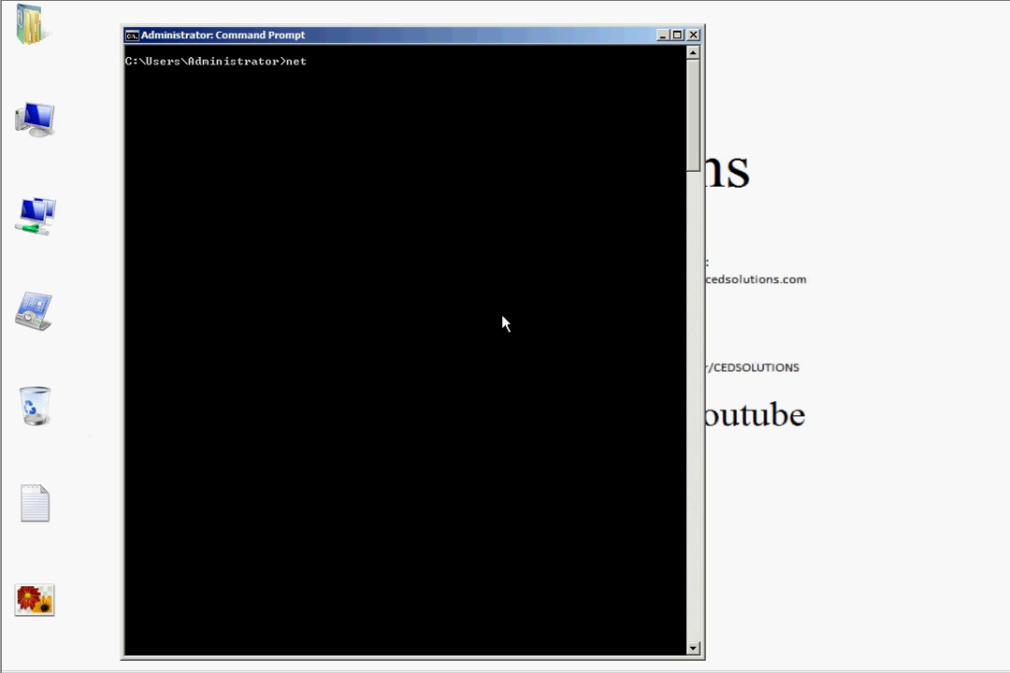
pyautogui.write(' dom')
pyautogui.press('BackSpace')
pyautogui.press('BackSpace')
pyautogui.press('BackSpace')
pyautogui.write('dom trust')
pyautogui.press('Return')
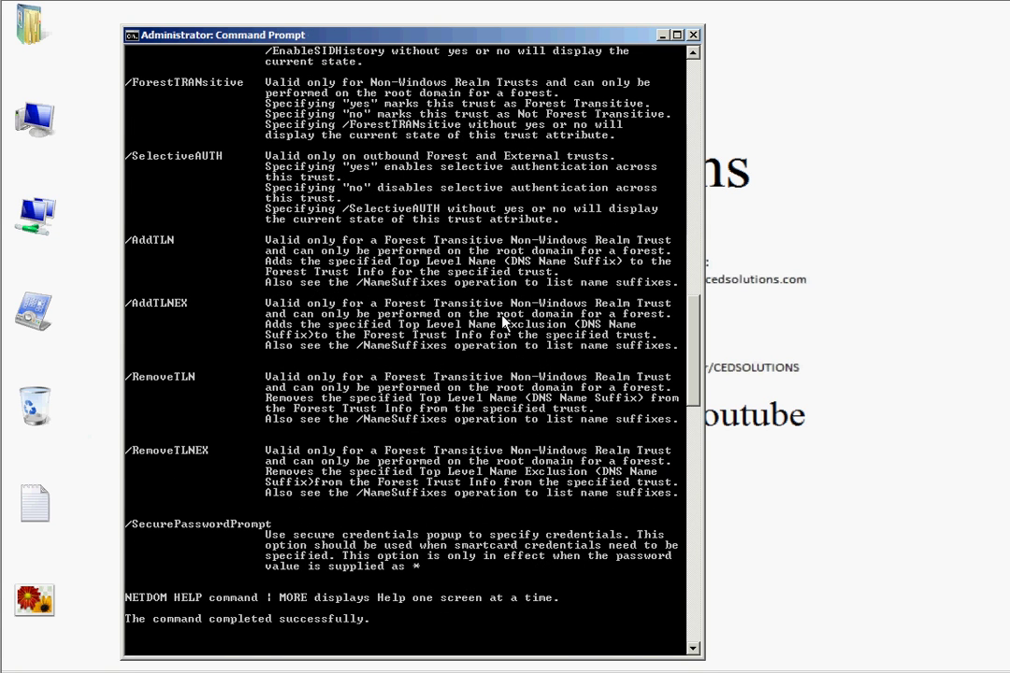
pyautogui.moveTo(696, 339); pyautogui.dragTo(710, 141)
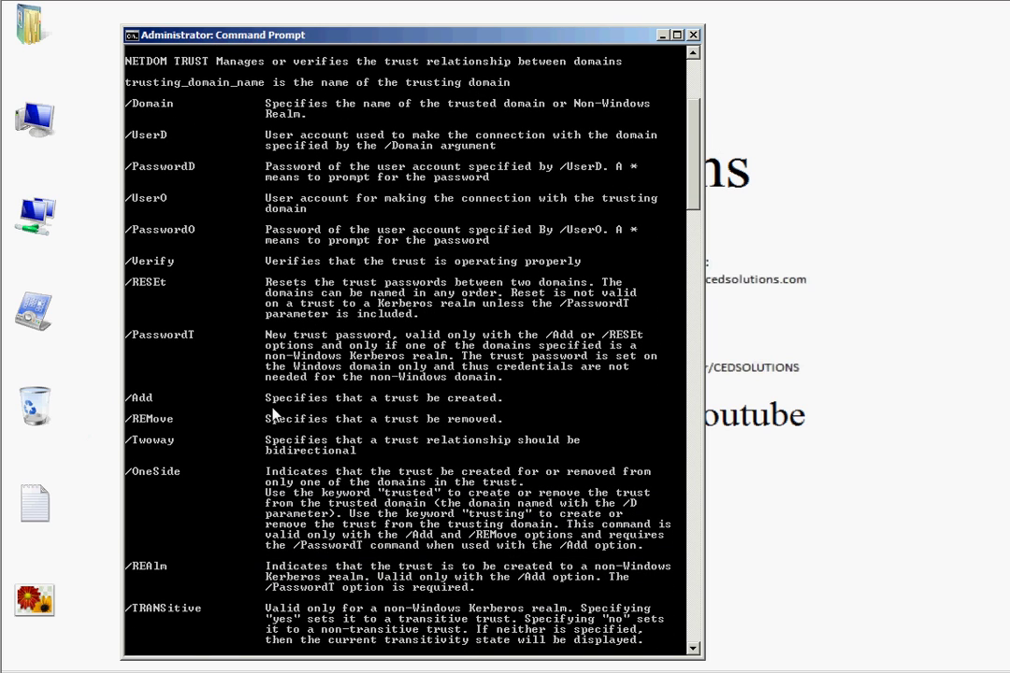
pyautogui.moveTo(699, 168); pyautogui.dragTo(147, 347)
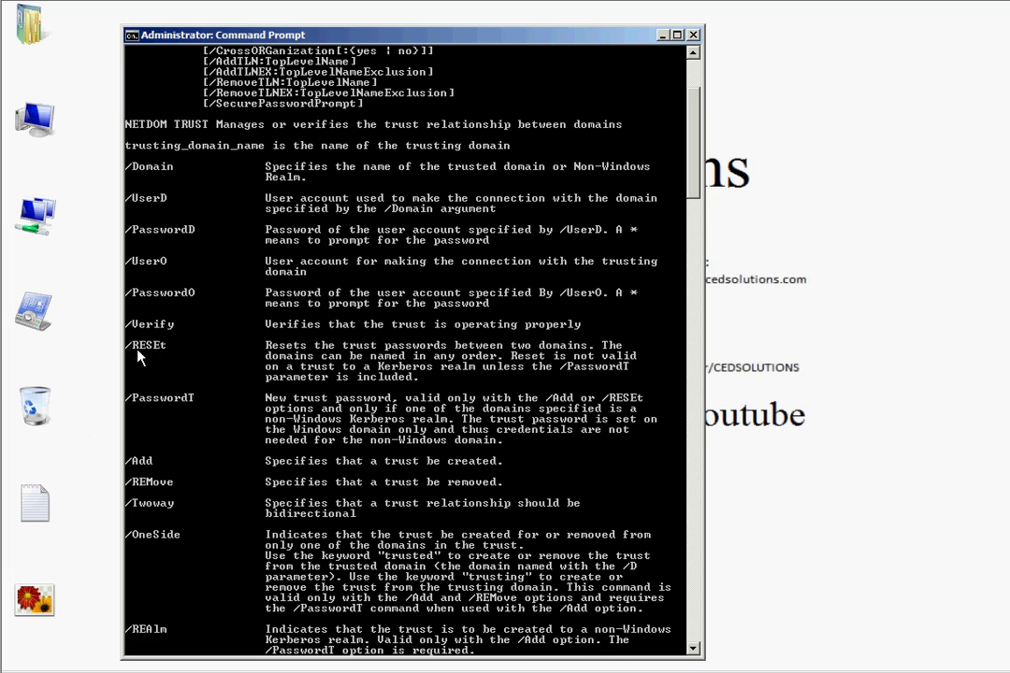
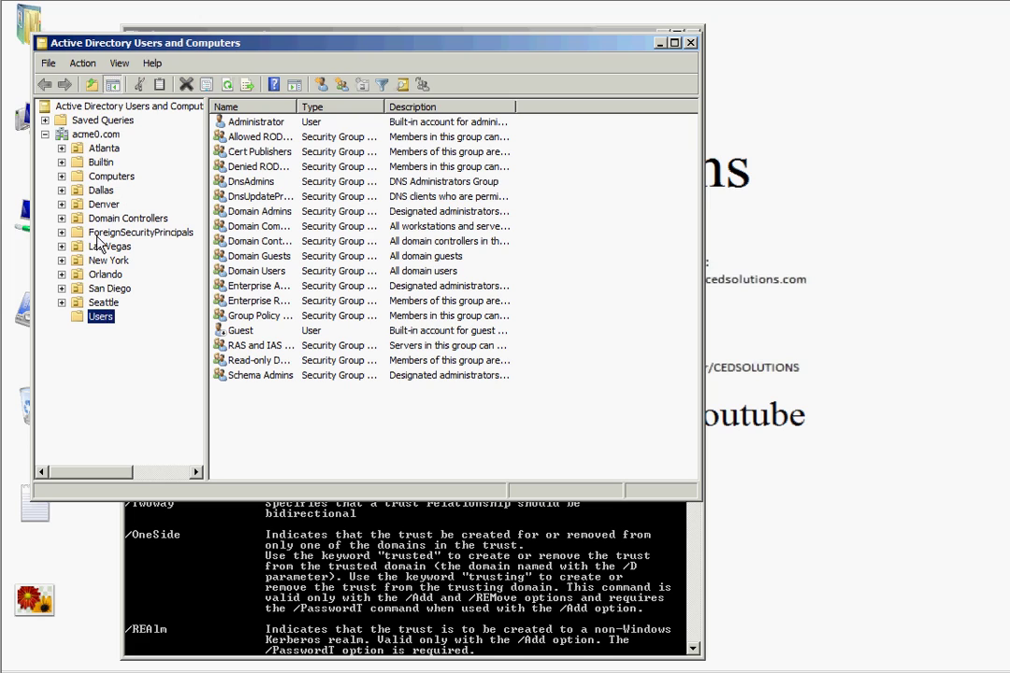
# Step: Create a new computer object named Computer1 in the Atlanta organizational unit of acme0.com
pyautogui.click(95, 134)
pyautogui.click(104, 148)
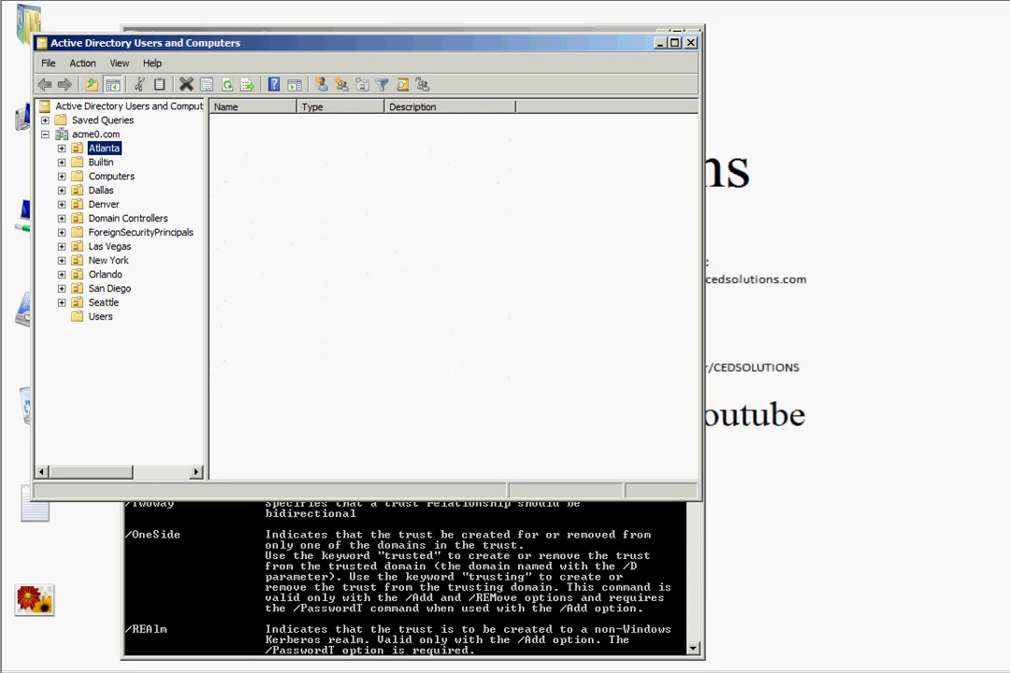
pyautogui.rightClick(103, 149)
pyautogui.moveTo(165, 214)
pyautogui.click(245, 213)
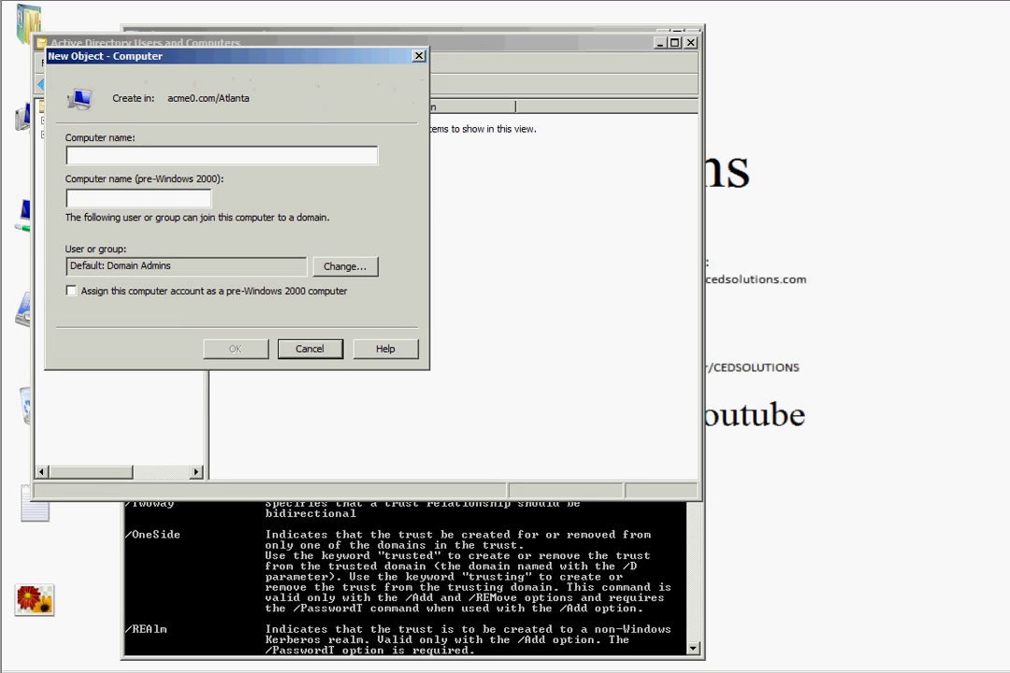
pyautogui.write('Computer1')
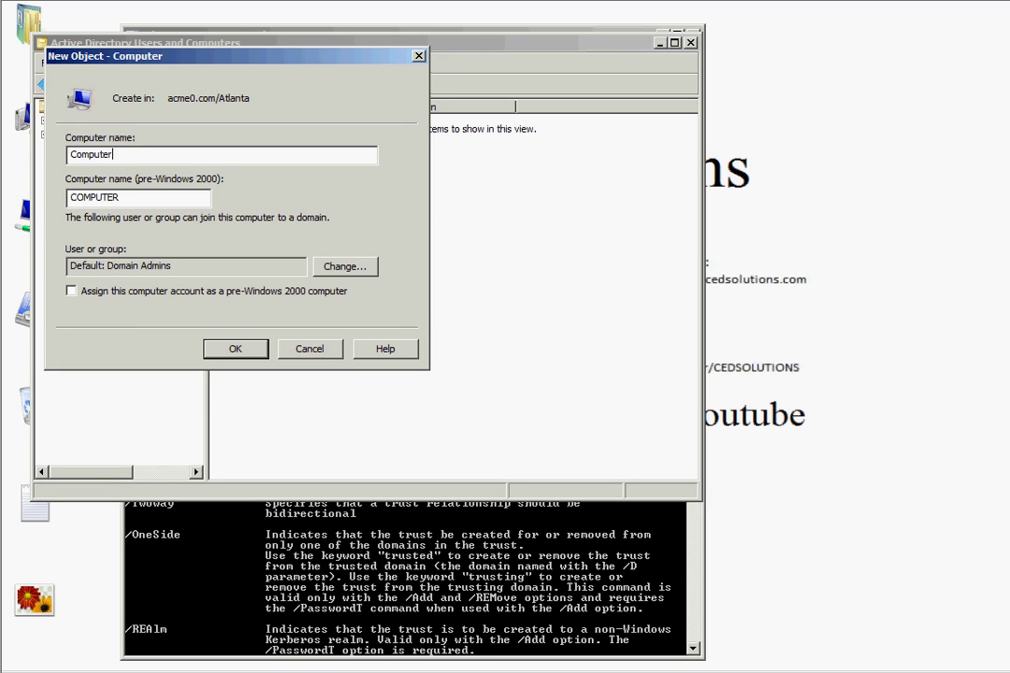
pyautogui.click(234, 348)
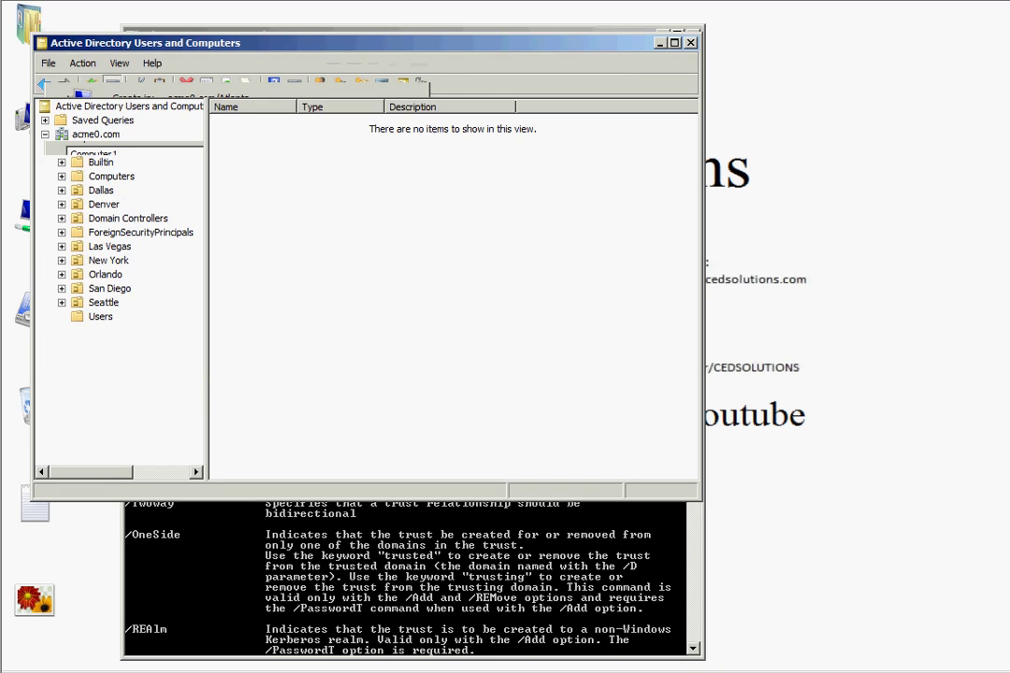
# Step: Disable the Computer1 account in the Atlanta organizational unit
pyautogui.rightClick(274, 120)
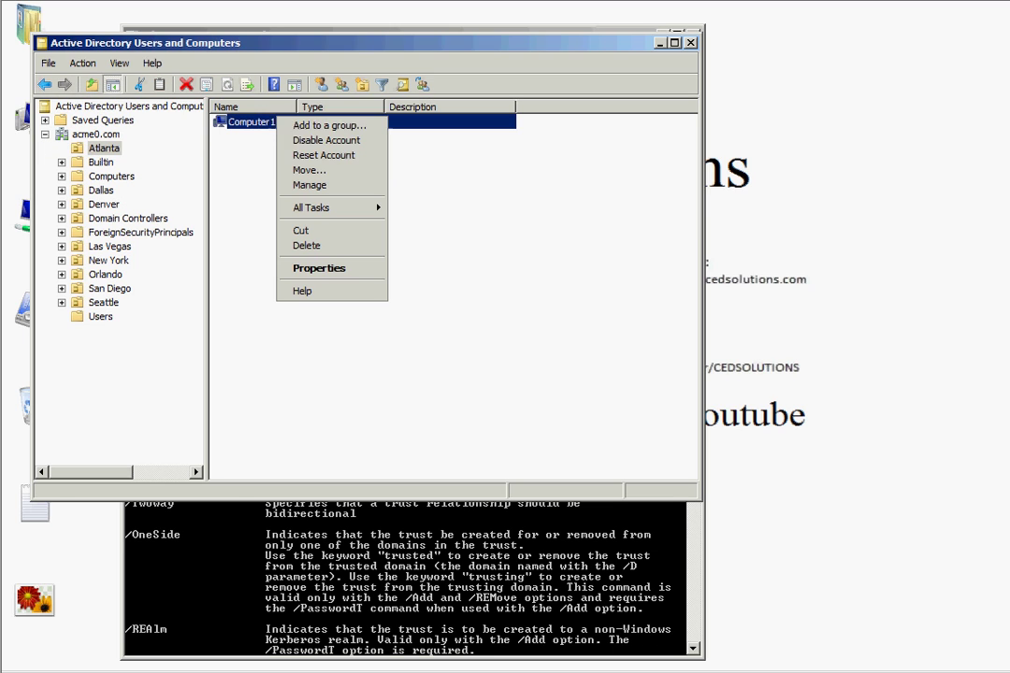
pyautogui.click(290, 142)
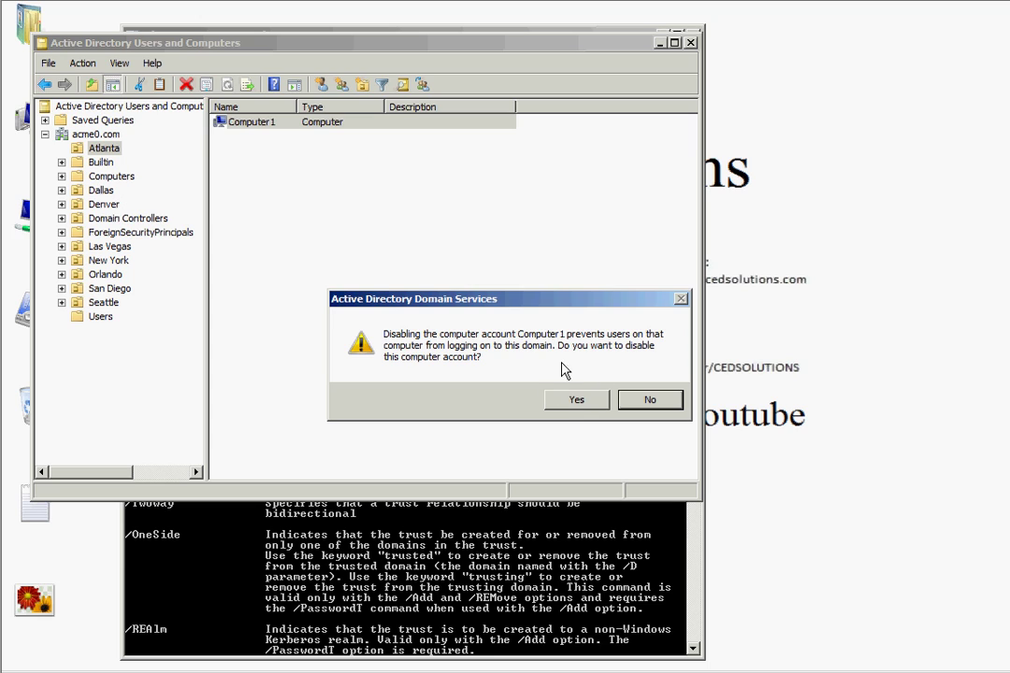
pyautogui.click(565, 407)
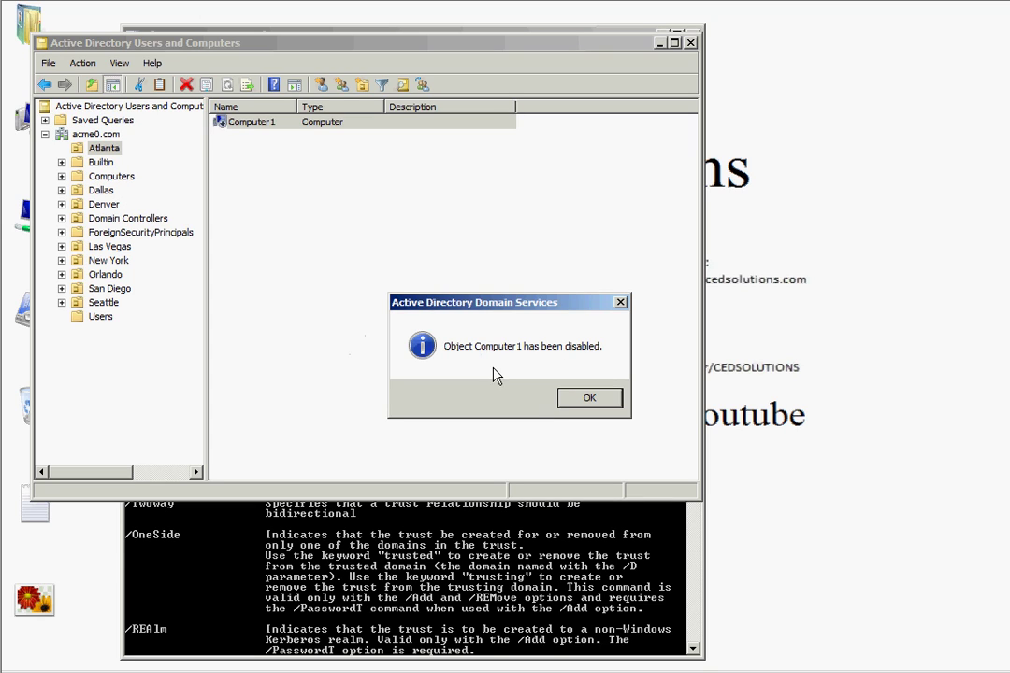
pyautogui.click(581, 400)
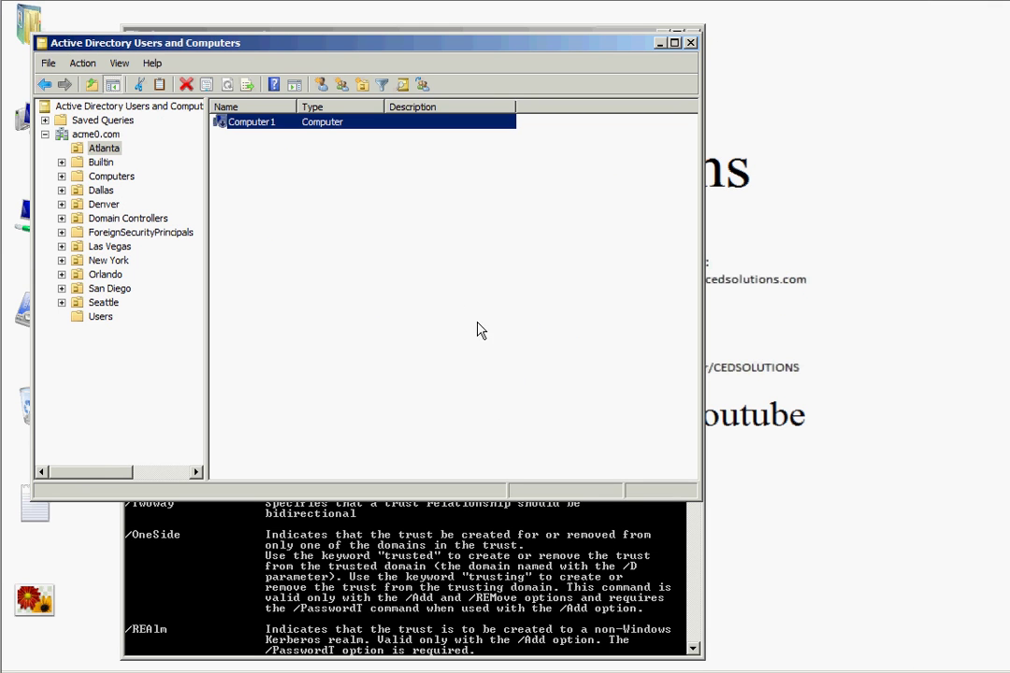
# Step: Enable the disabled Computer1 account again
pyautogui.rightClick(280, 129)
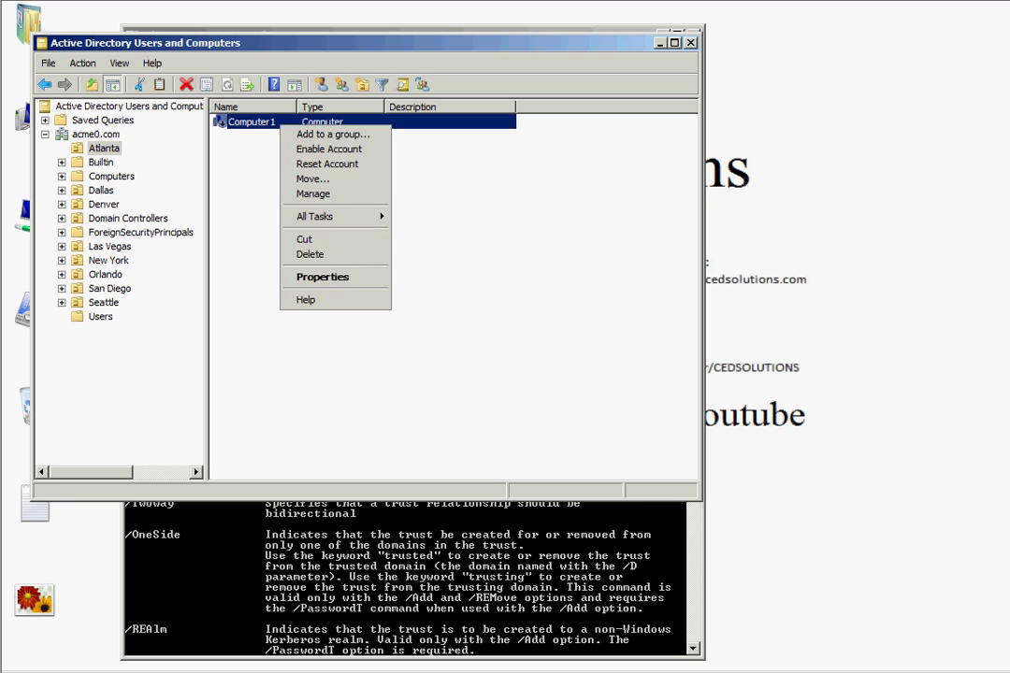
pyautogui.click(315, 151)
pyautogui.click(583, 398)
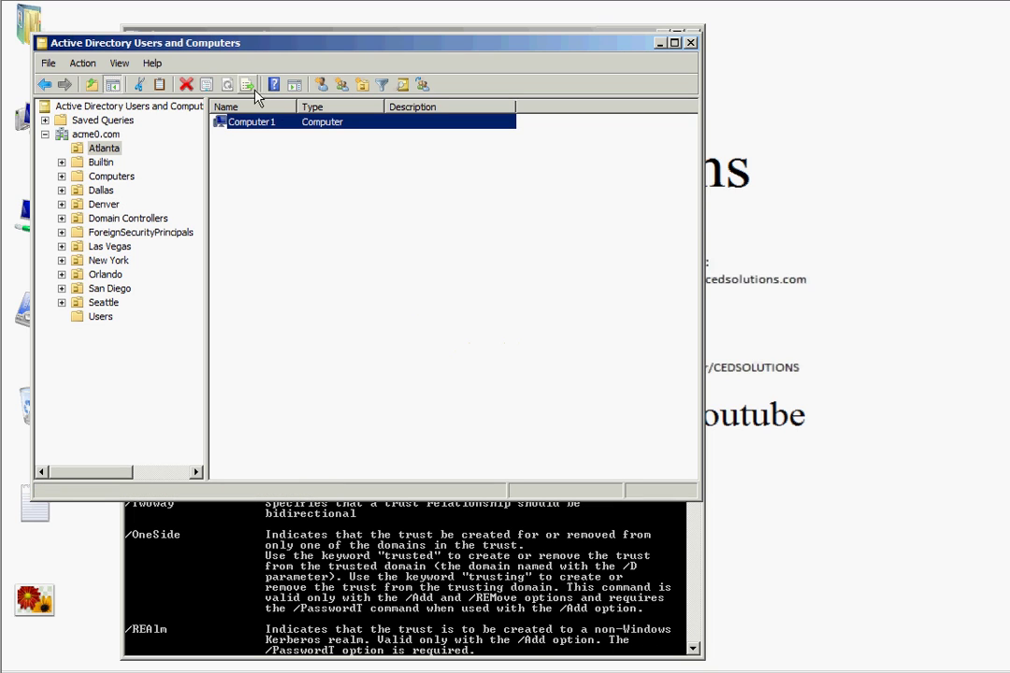
# Step: Reset the Computer1 account in the Atlanta organizational unit
pyautogui.rightClick(271, 123)
pyautogui.click(280, 159)
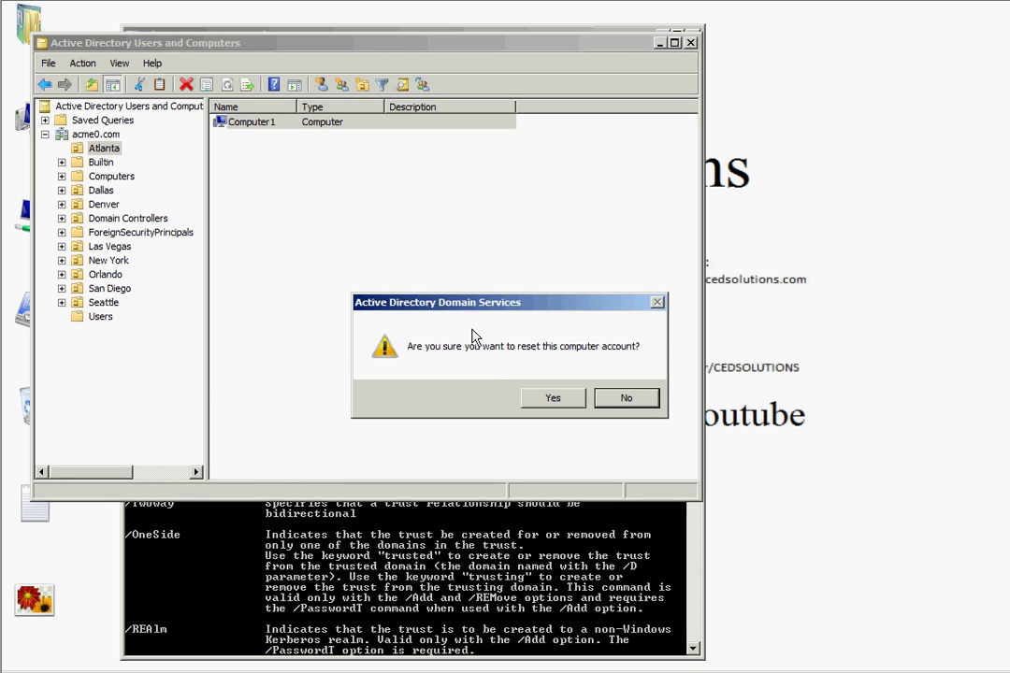
pyautogui.click(553, 399)
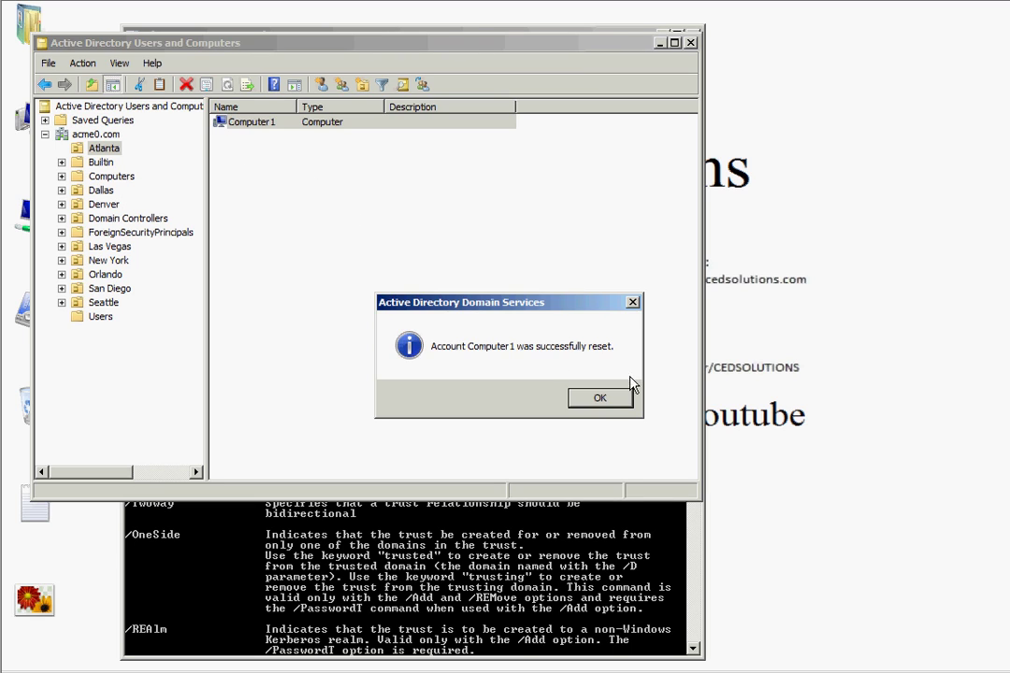
pyautogui.click(612, 396)
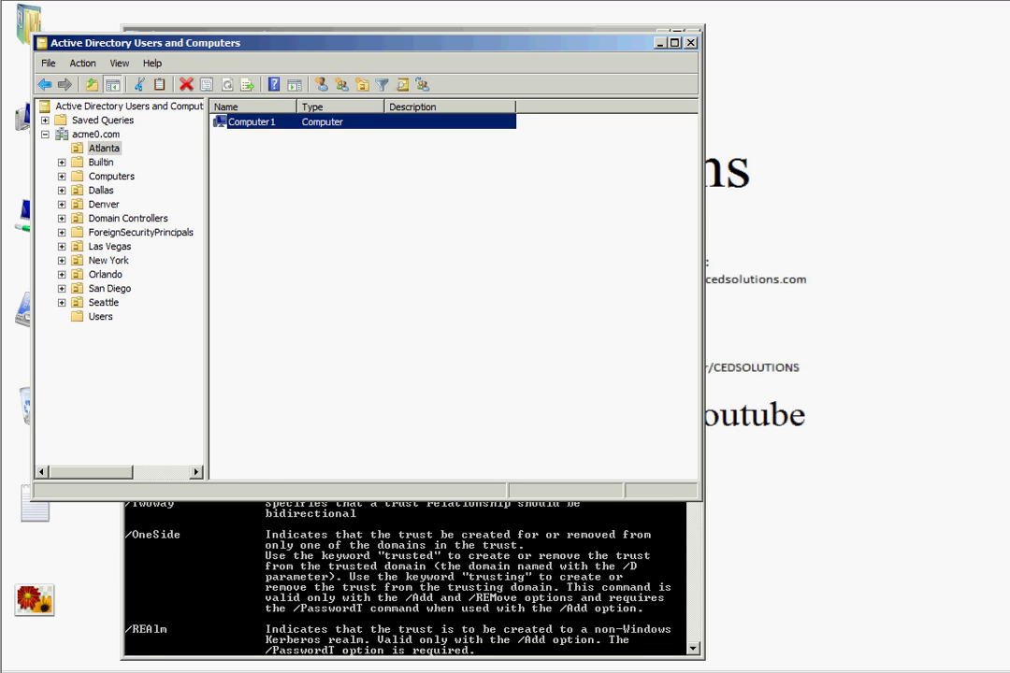
# Step: Examine the server's computer name and domain membership settings in System Properties, then cancel without changing anything
pyautogui.press('super')
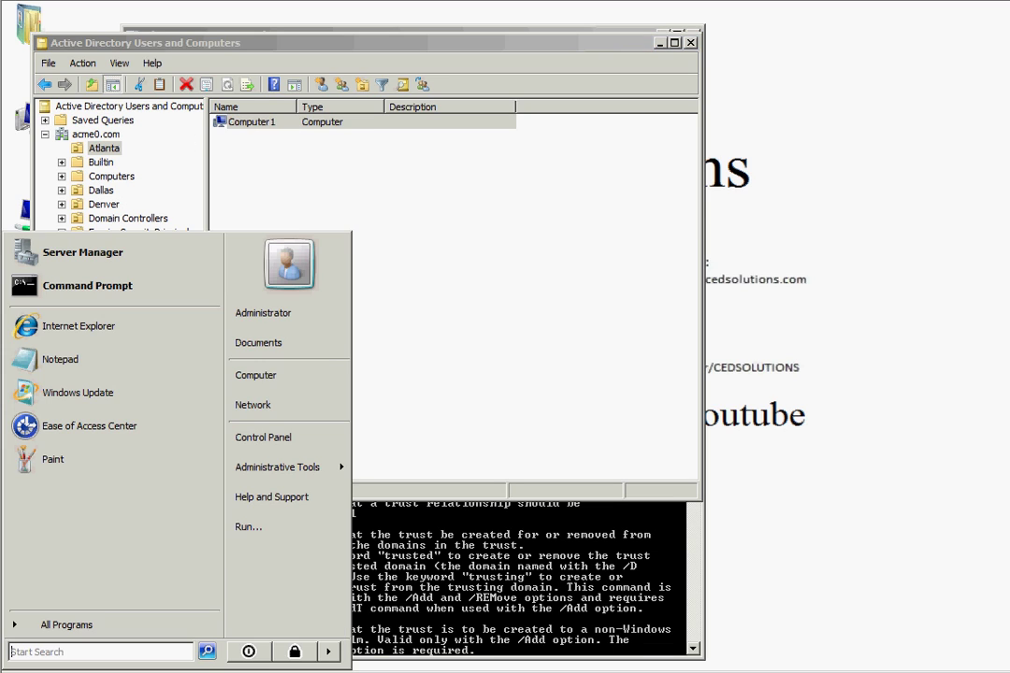
pyautogui.click(281, 439)
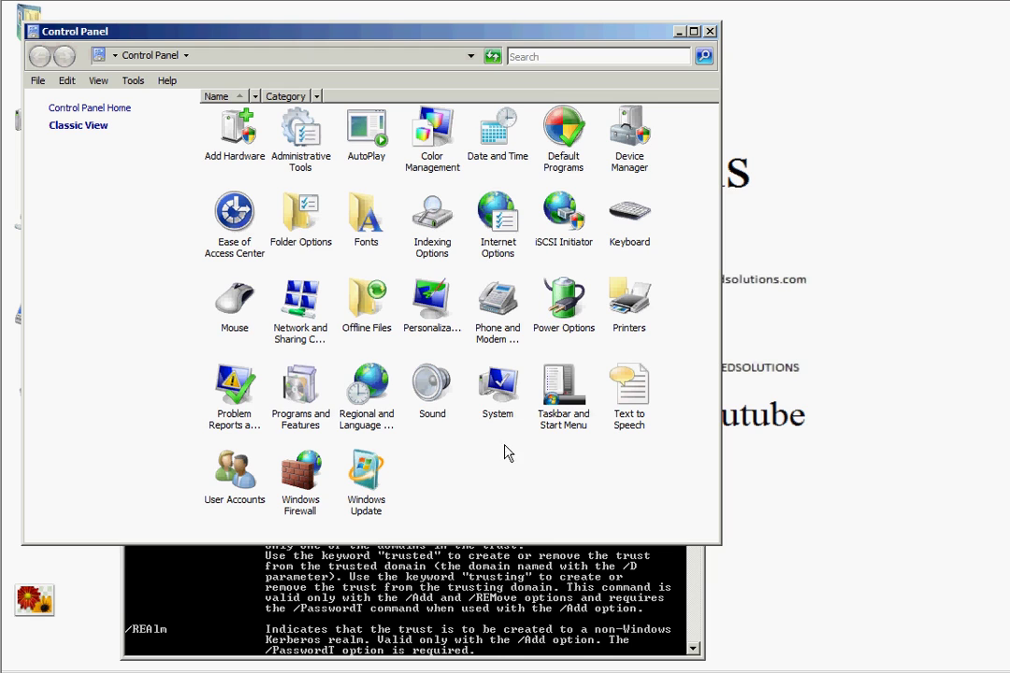
pyautogui.click(514, 400)
pyautogui.doubleClick(514, 401)
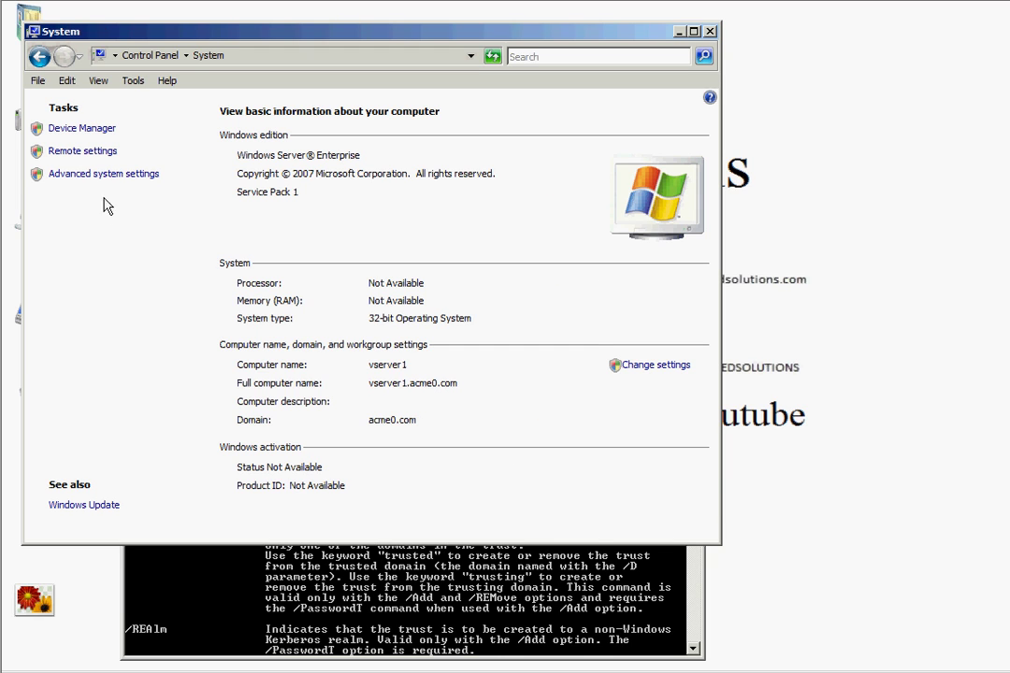
pyautogui.click(106, 180)
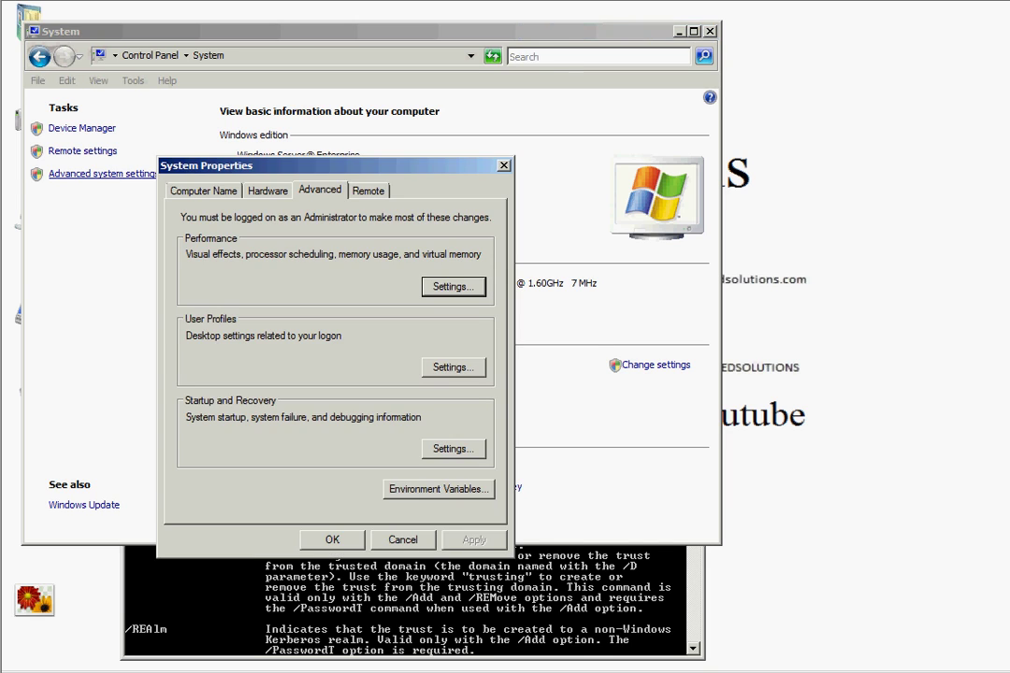
pyautogui.click(210, 191)
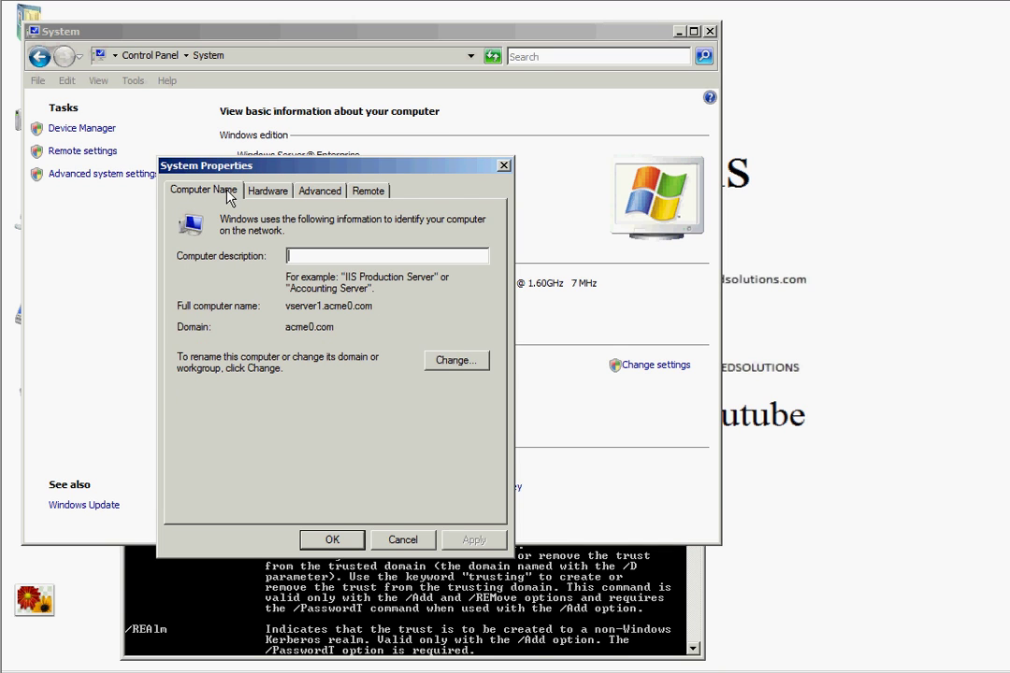
pyautogui.click(453, 365)
pyautogui.click(576, 414)
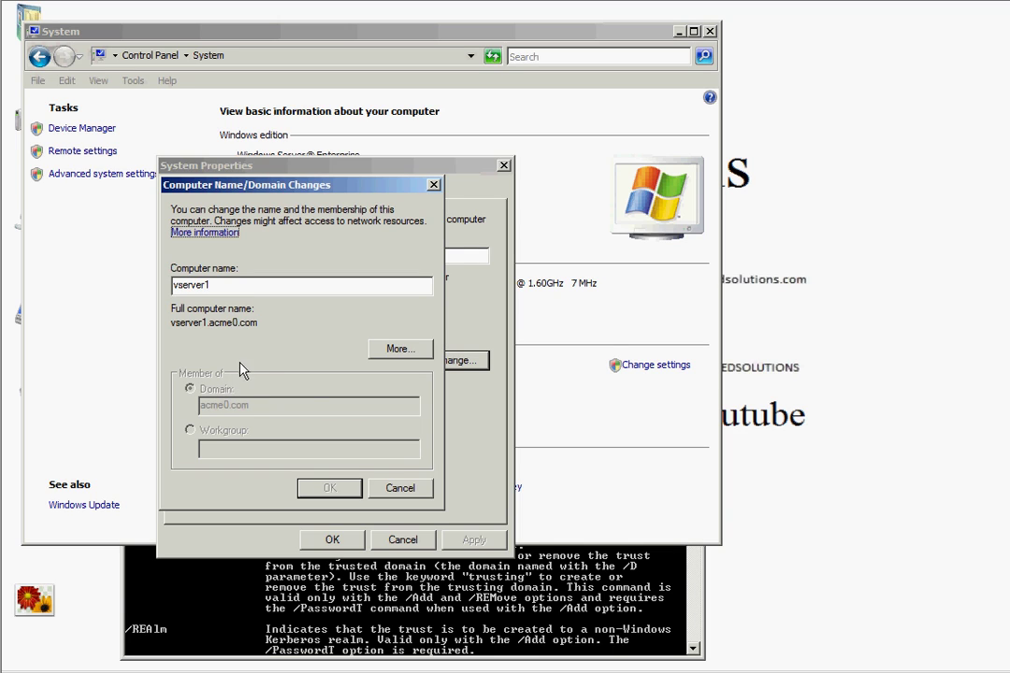
pyautogui.click(400, 488)
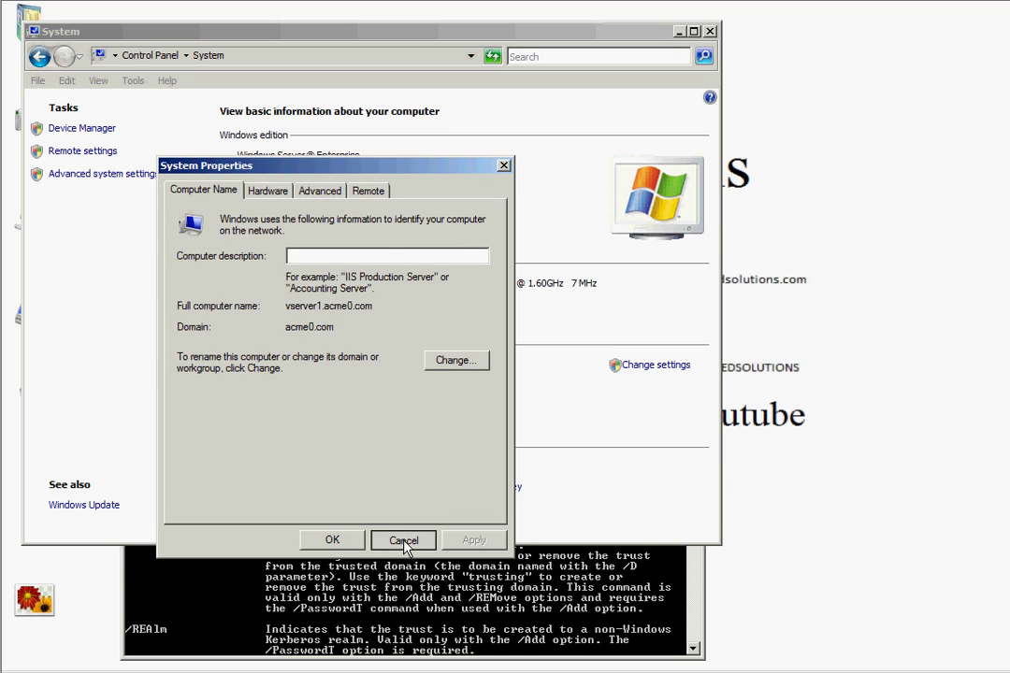
pyautogui.click(403, 539)
# Step: Close the System, Active Directory Users and Computers, and Command Prompt windows
pyautogui.click(710, 32)
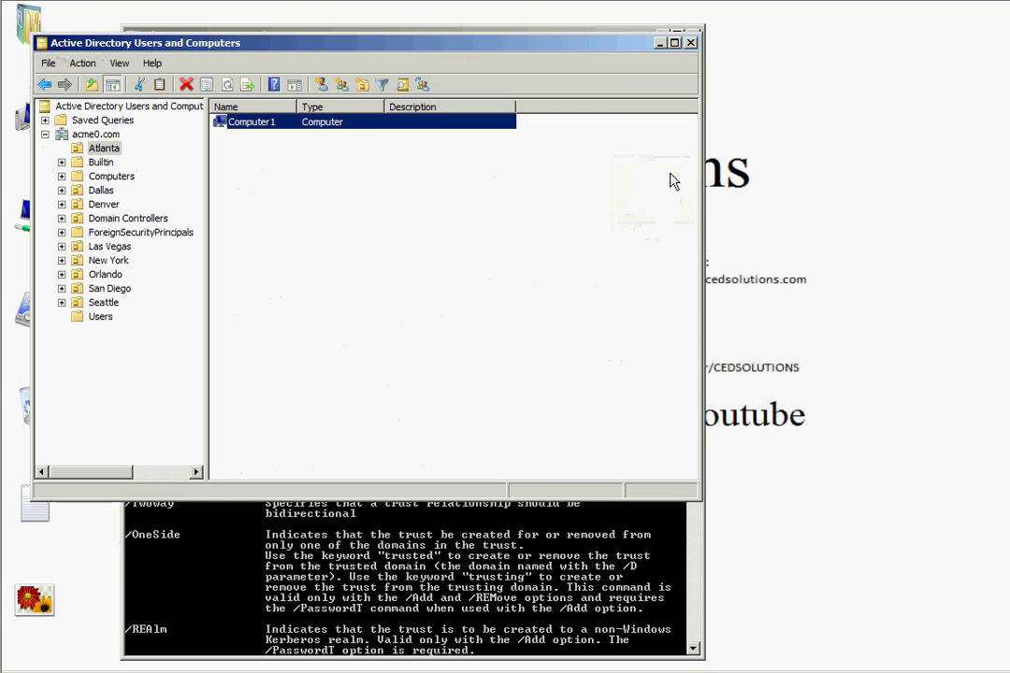
pyautogui.click(687, 47)
pyautogui.click(689, 19)
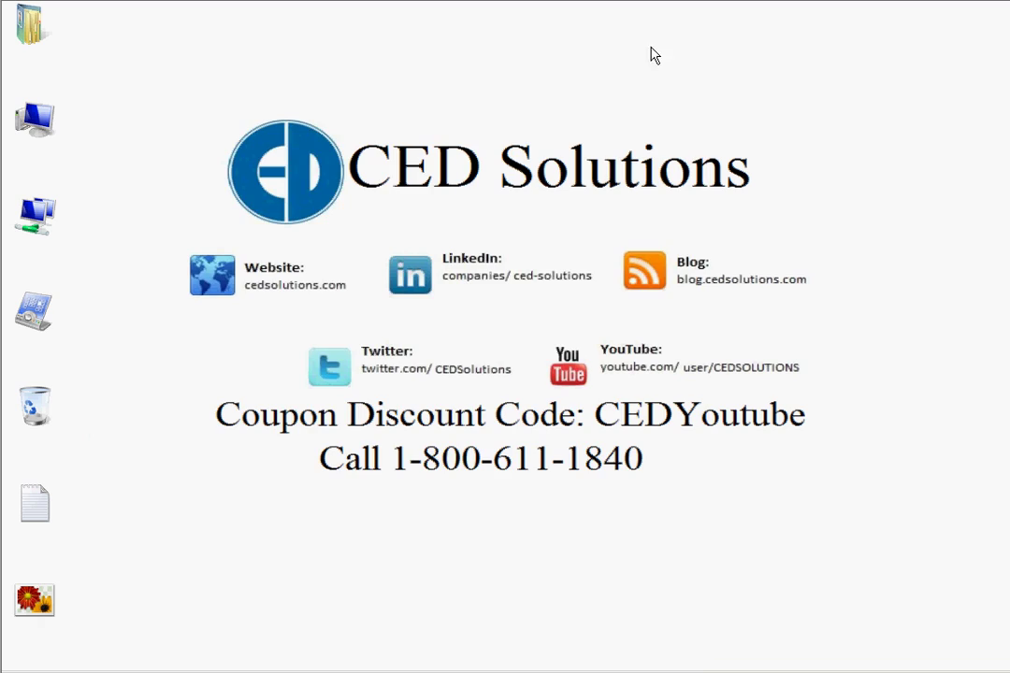